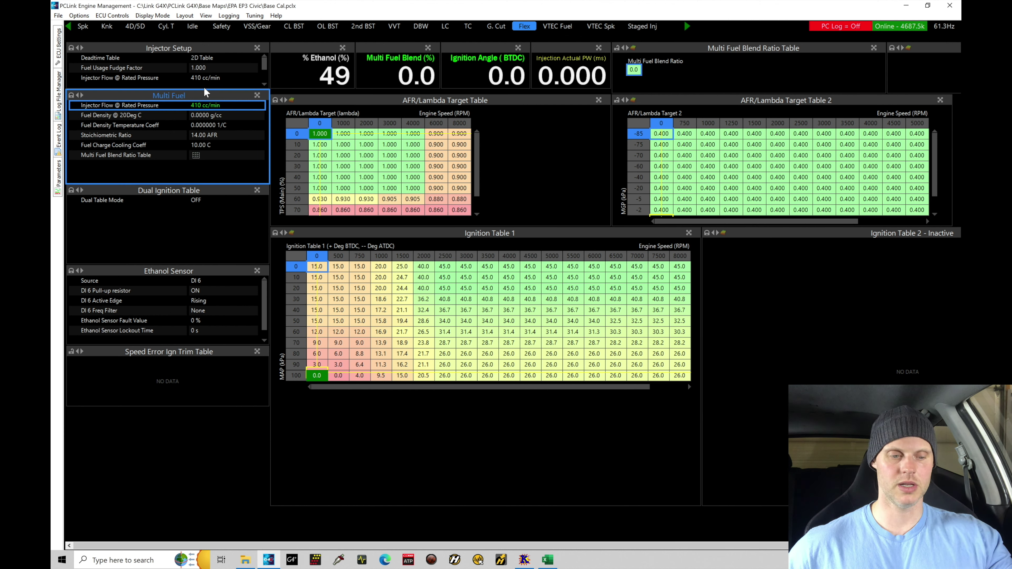
Step: Search the online manual for "fuel density" and open its Fuel Density topic to read the ethanol guideline value
click(169, 116)
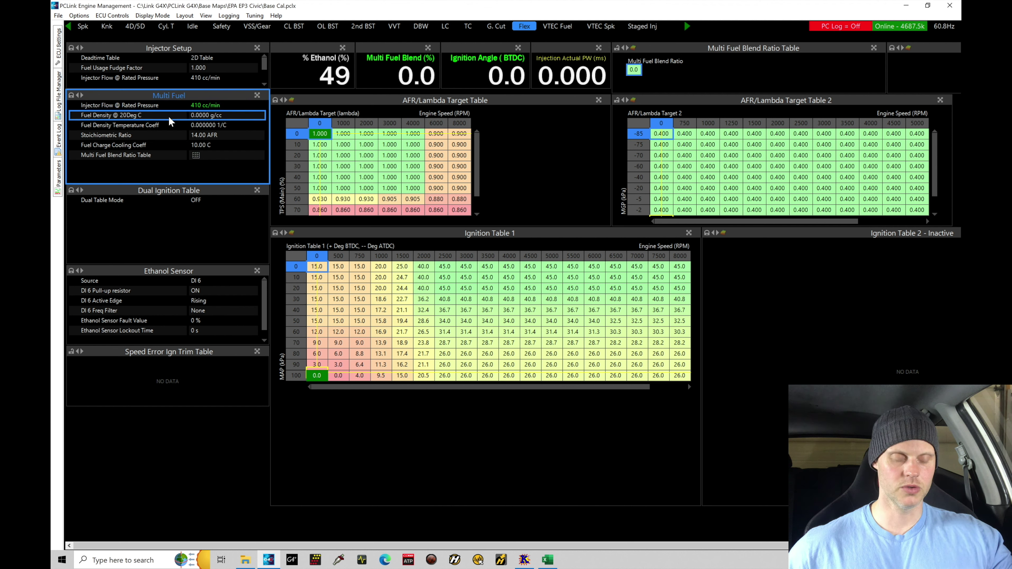
click(275, 15)
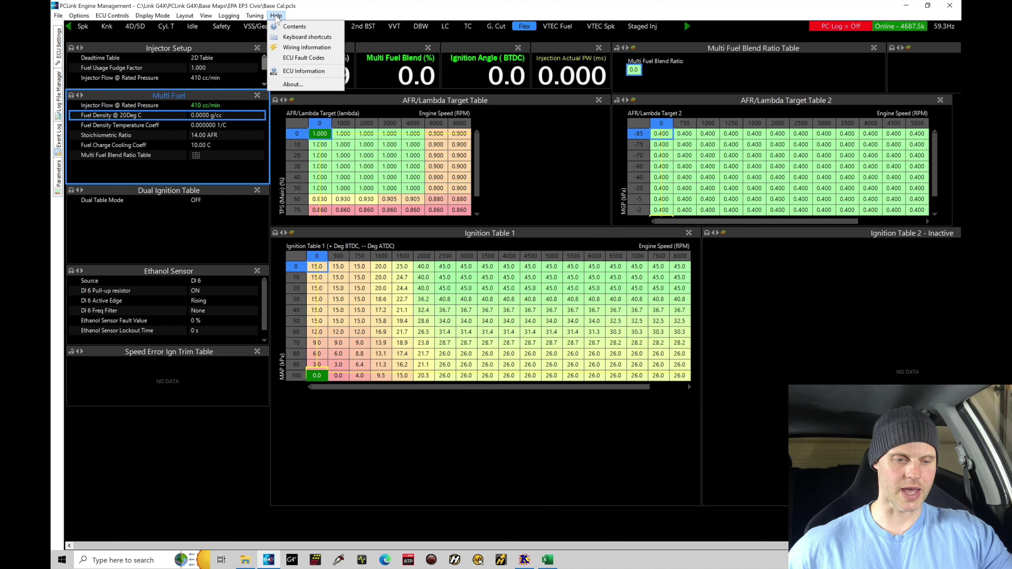
click(281, 23)
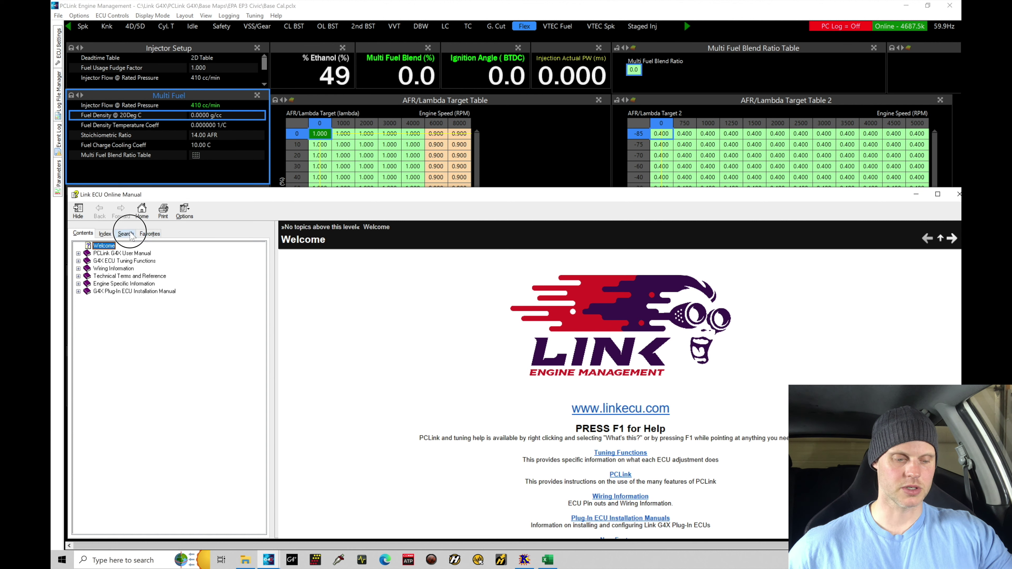
click(126, 233)
text(fuel density)
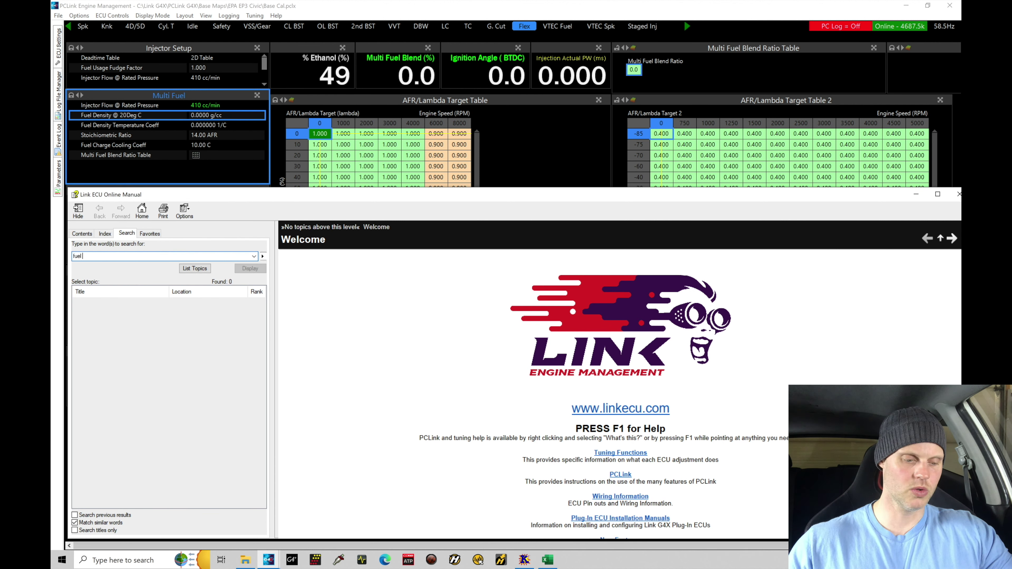
click(204, 268)
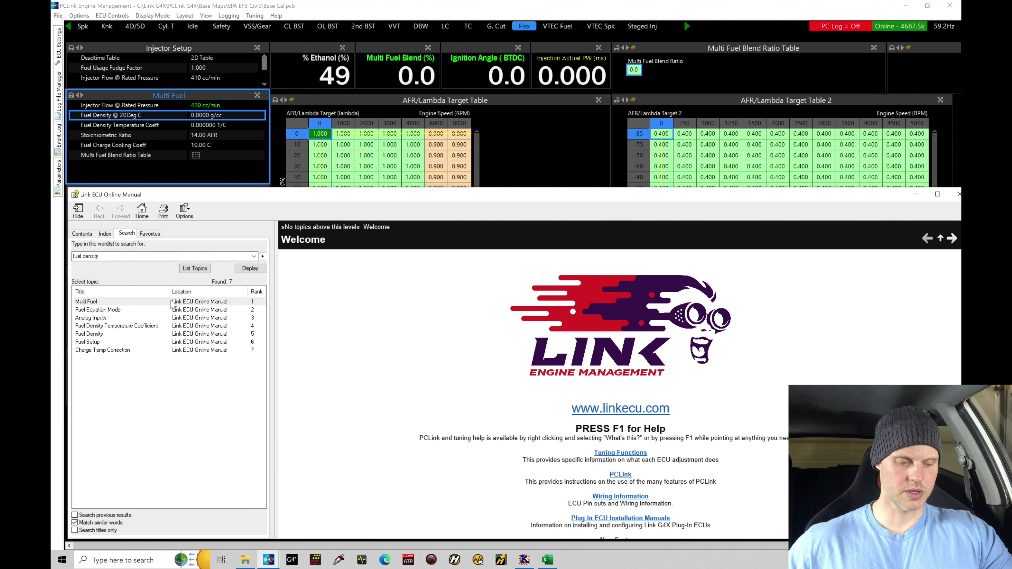
double_click(172, 302)
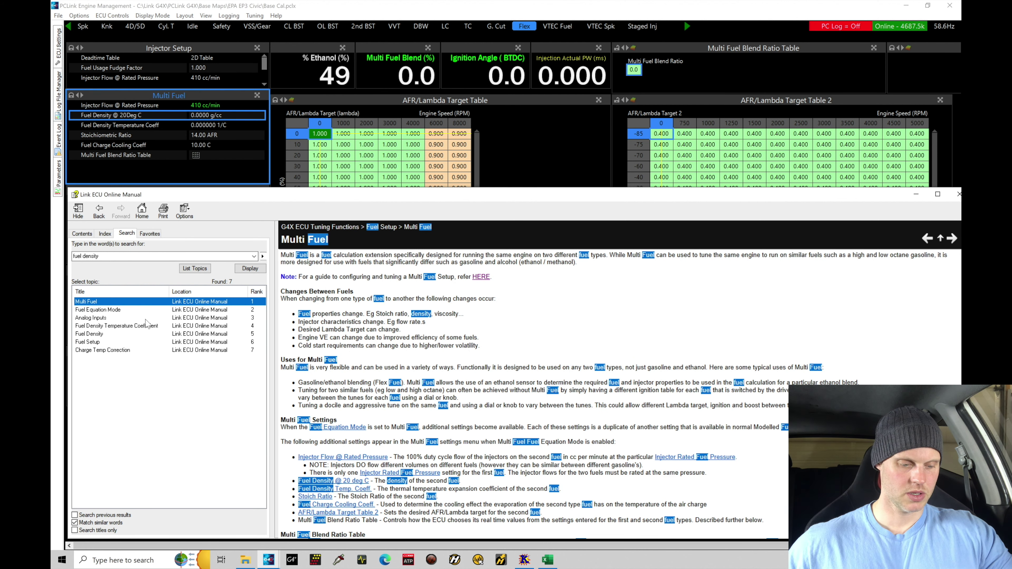
double_click(138, 334)
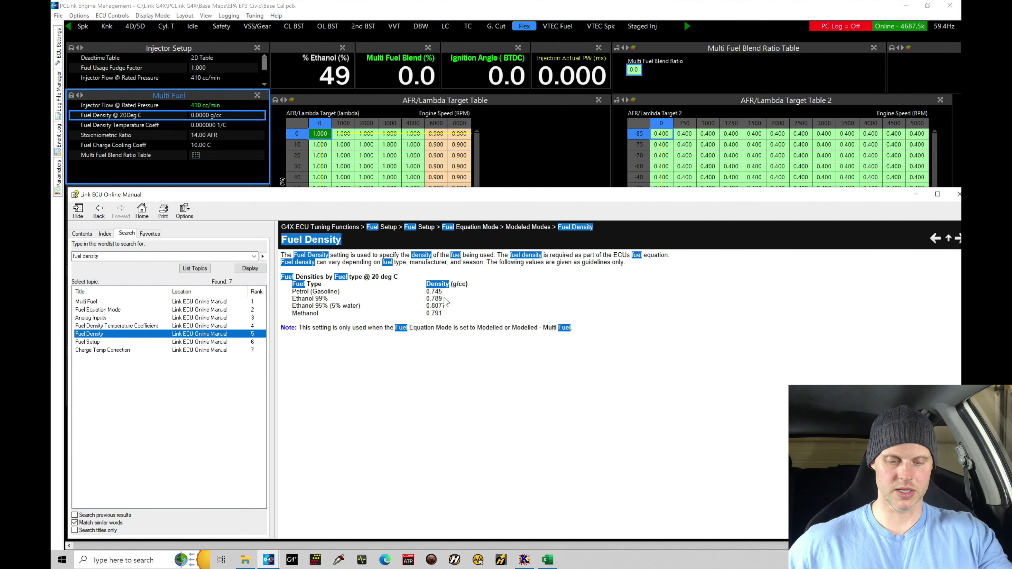
Step: Set the Multi Fuel Fuel Density @ 20Deg C to 0.789 g/cc
click(208, 114)
text(=0)
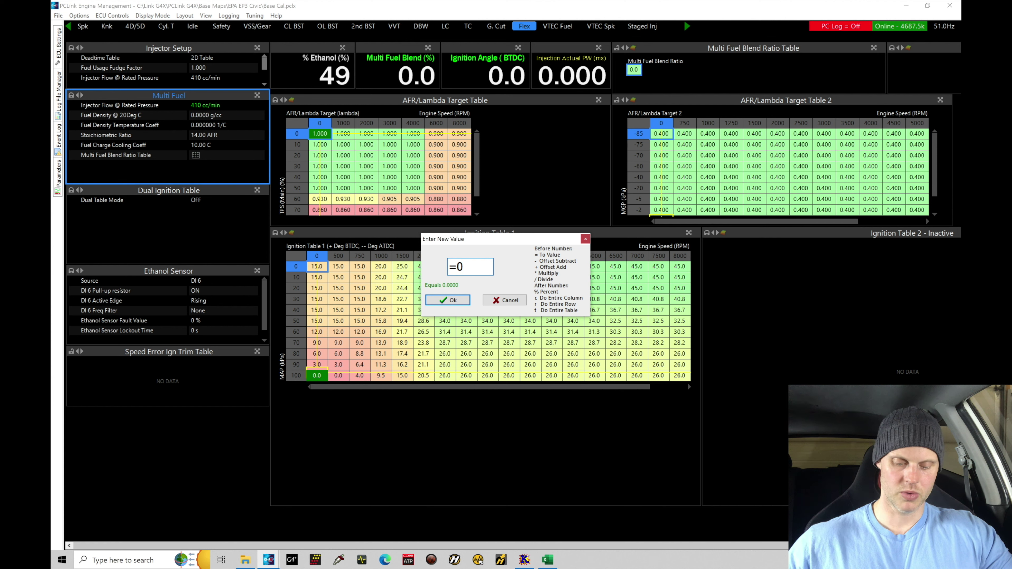
text(.789)
key(Return)
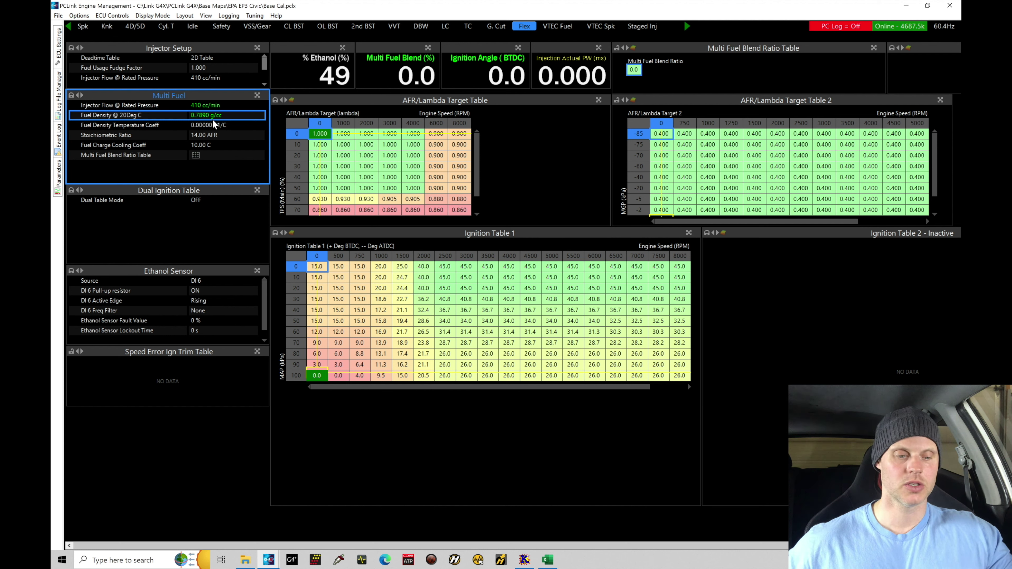
Step: Look up the ethanol Fuel Density Temperature Coefficient in the manual and set the Multi Fuel coefficient to 0.001090 1/C
click(214, 131)
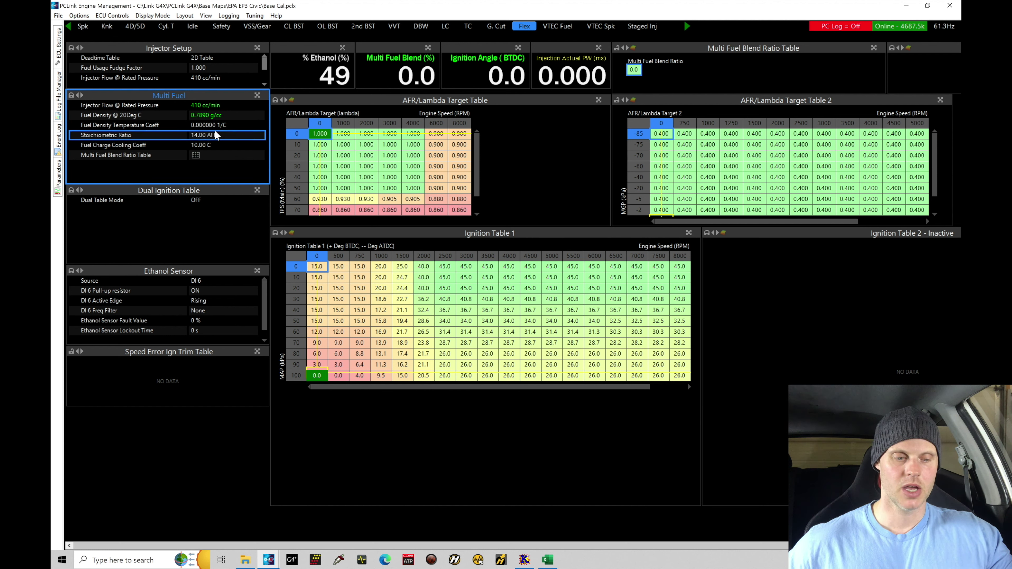
click(221, 125)
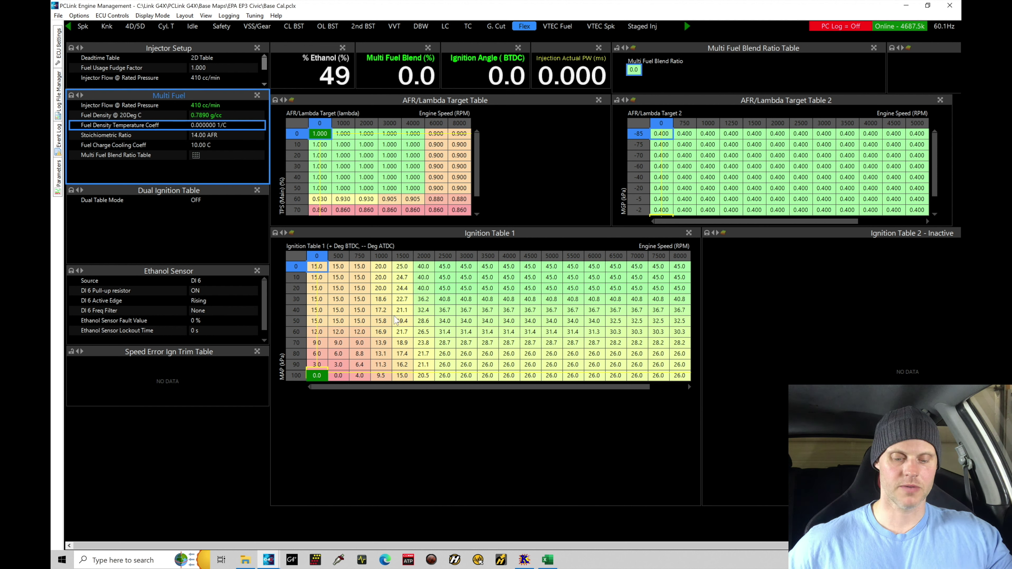
click(279, 16)
click(289, 26)
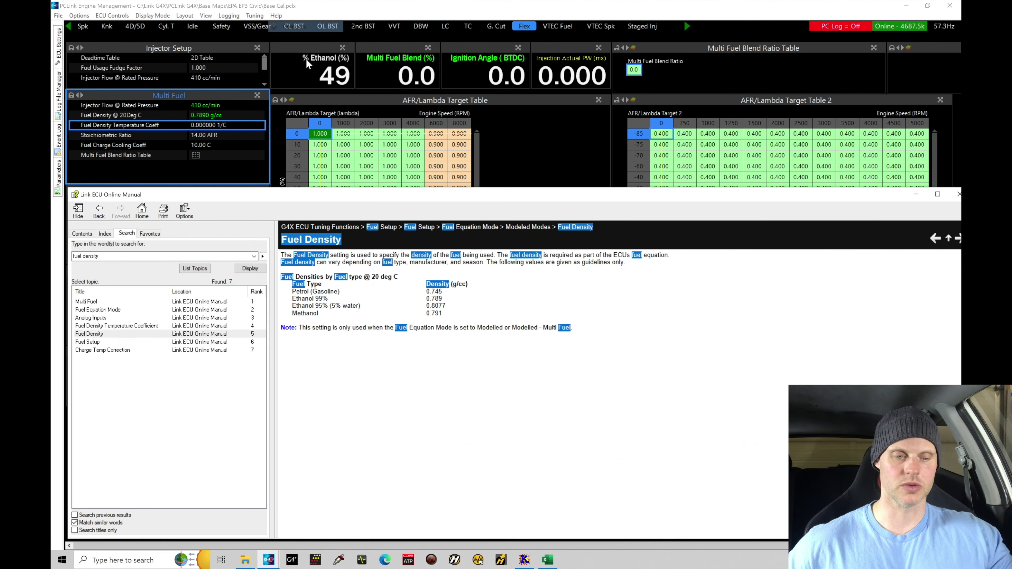
double_click(202, 326)
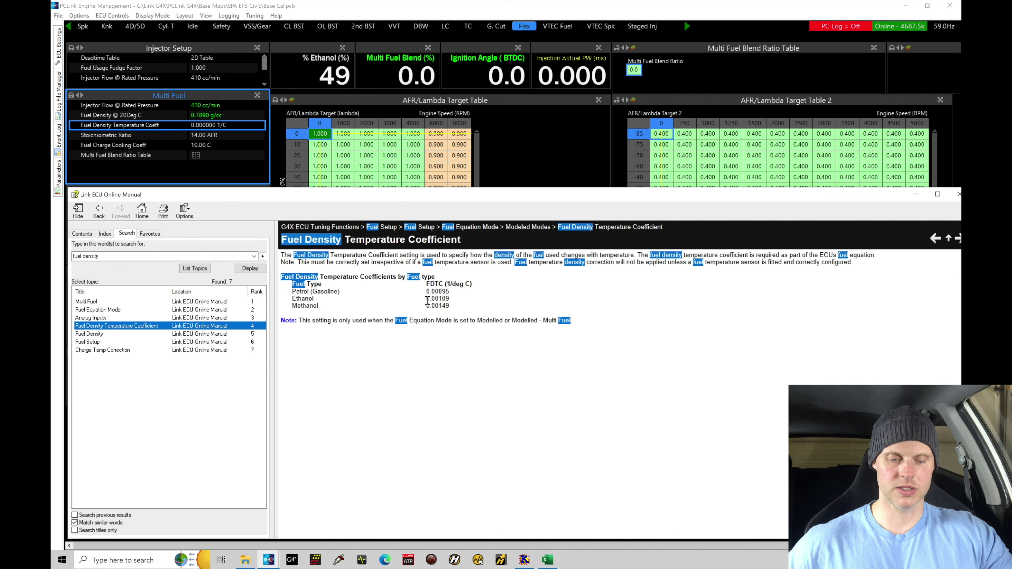
click(226, 125)
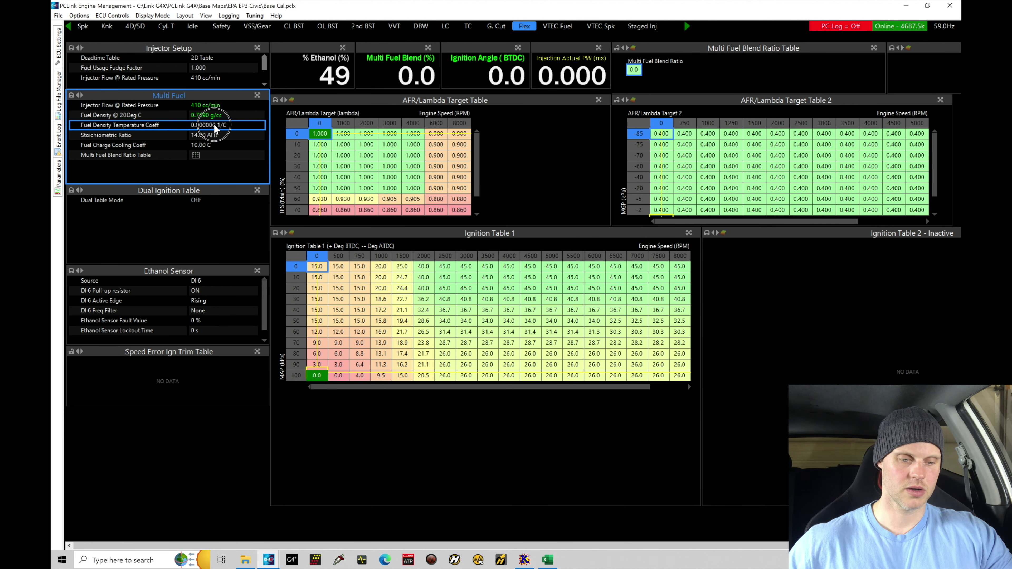
text(=0.001090)
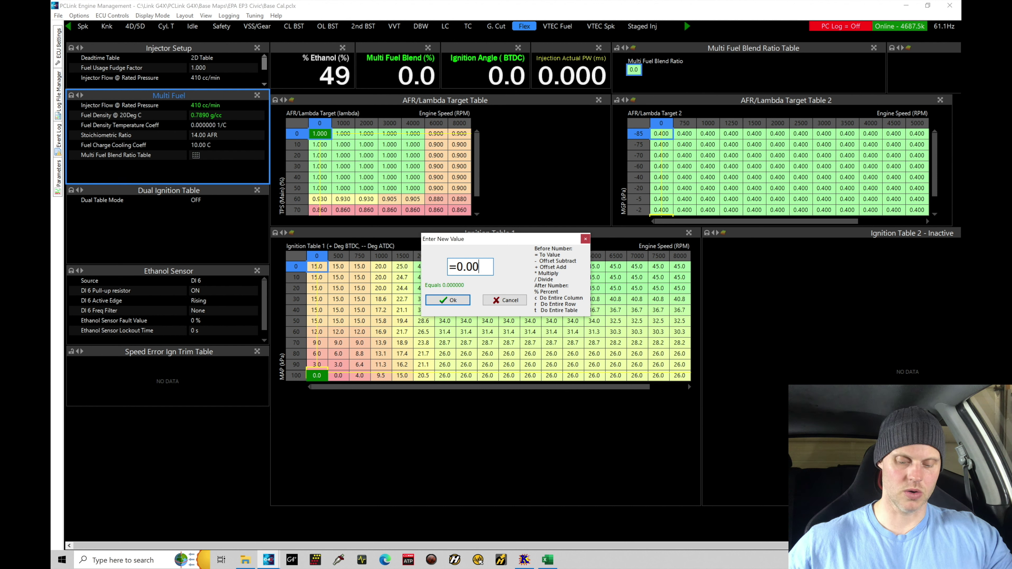
key(Return)
Step: Set the Multi Fuel Stoichiometric Ratio to 9 AFR
click(200, 137)
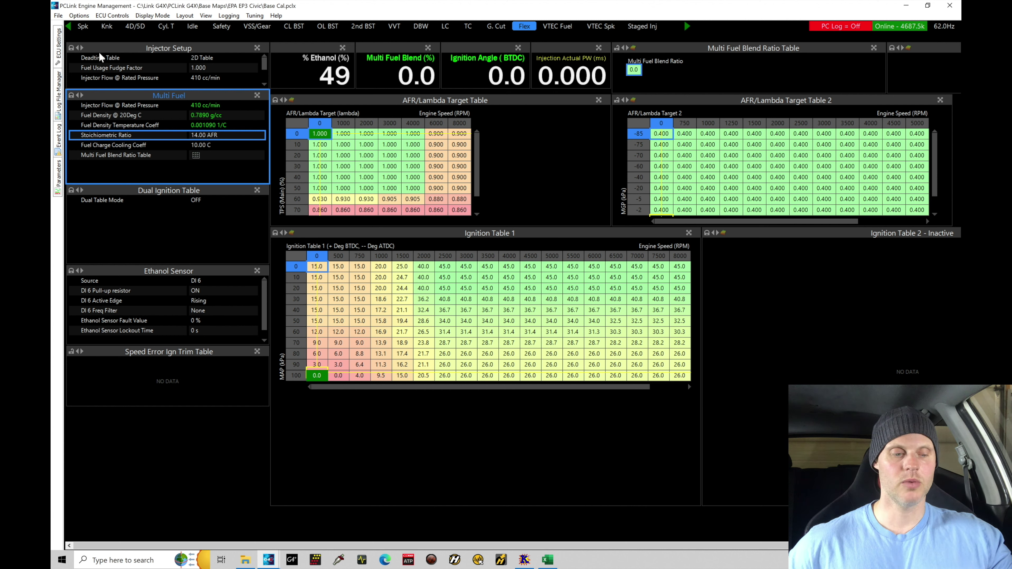
double_click(200, 138)
text(9)
key(Return)
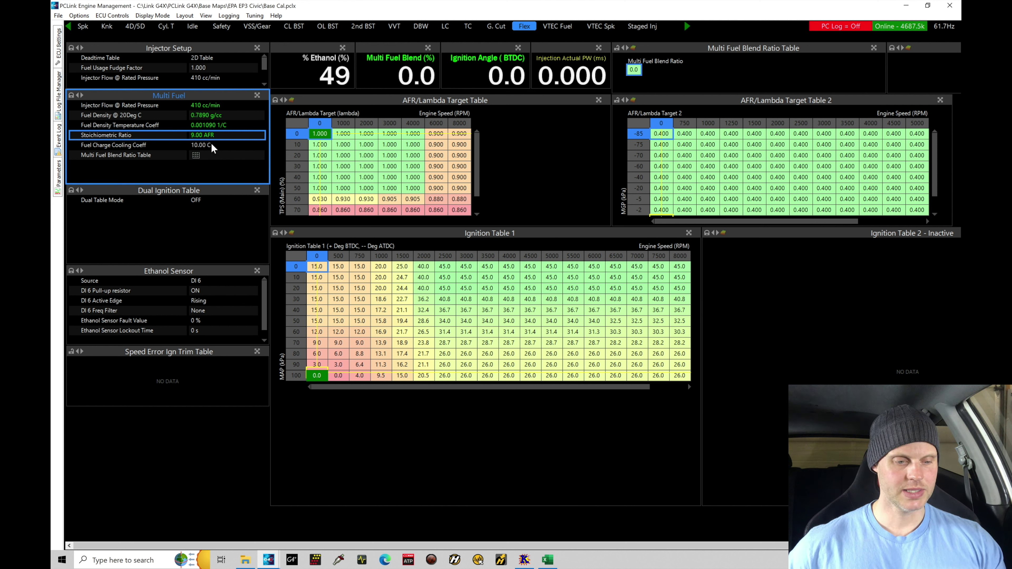
Step: Set the Dual Ignition Table's Dual Table Mode to Interpolate Between
mouse_move(263, 66)
mouse_down()
mouse_move(263, 77)
mouse_move(262, 54)
mouse_up()
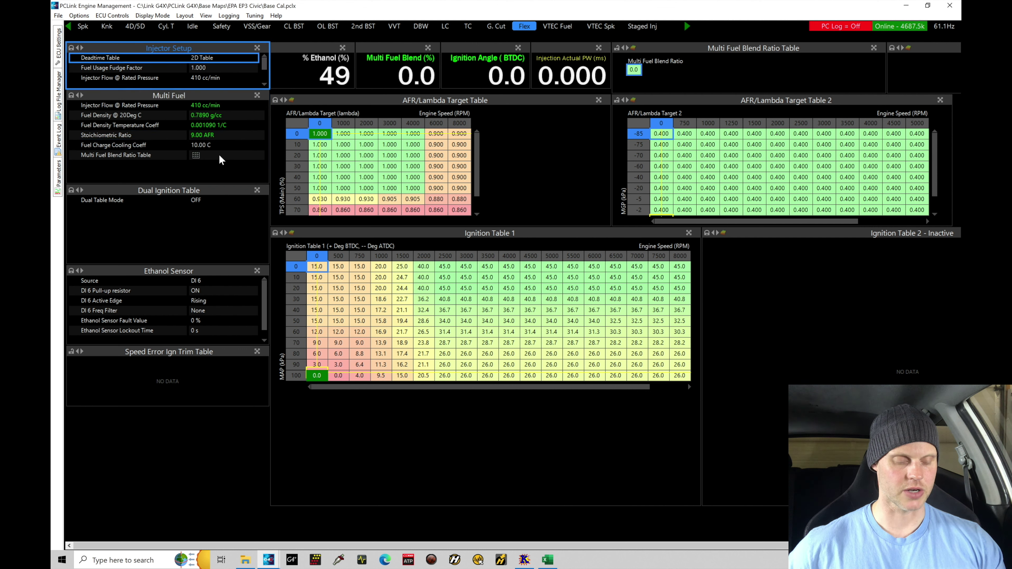
double_click(196, 201)
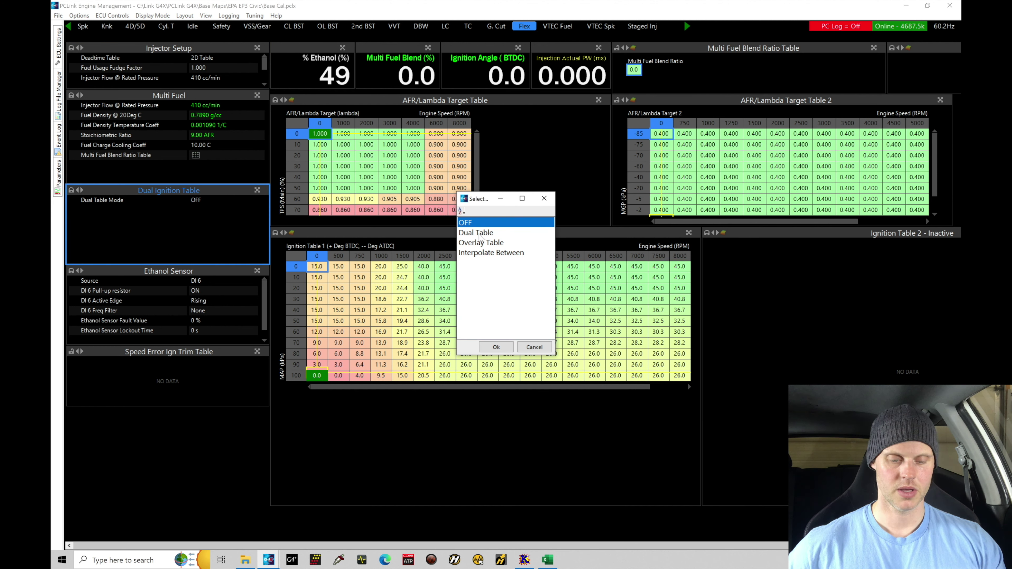
click(500, 234)
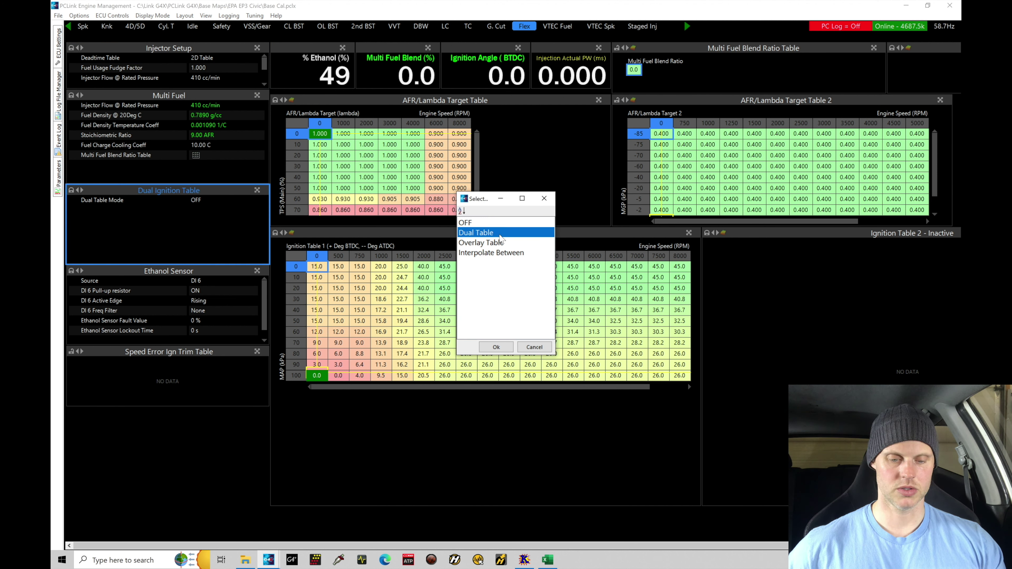
key(Down)
key(Down)
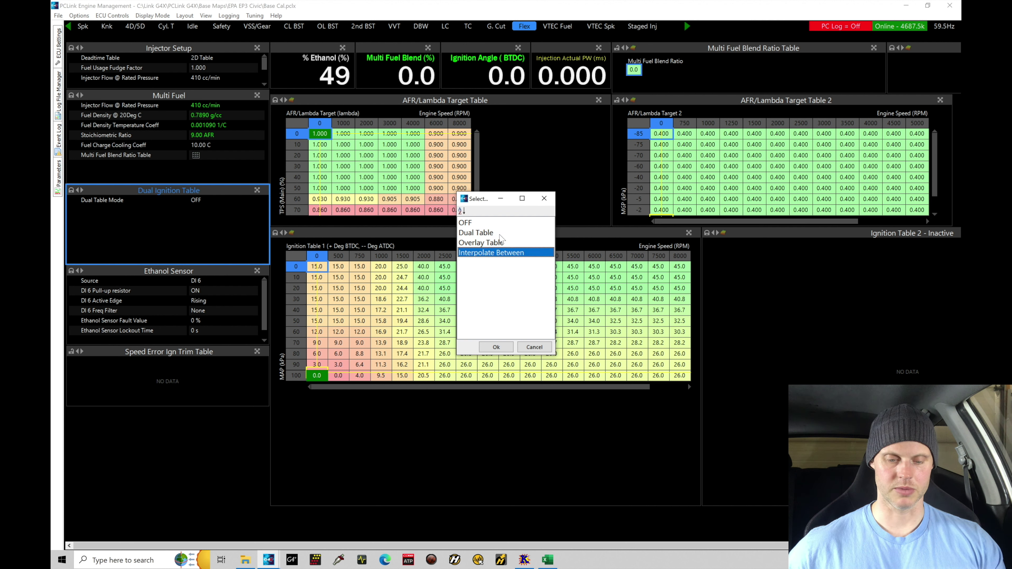
key(Return)
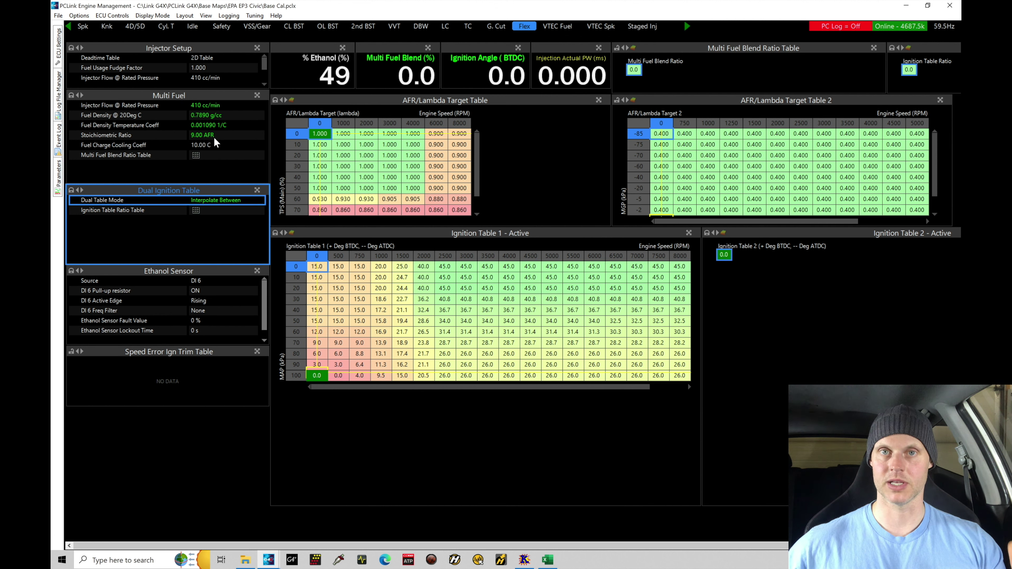
Step: Import Multi Fuel Blend Ratio.lte from the Flex Fuel calibrations folder into the Multi Fuel Blend Ratio Table
right_click(637, 71)
mouse_move(689, 99)
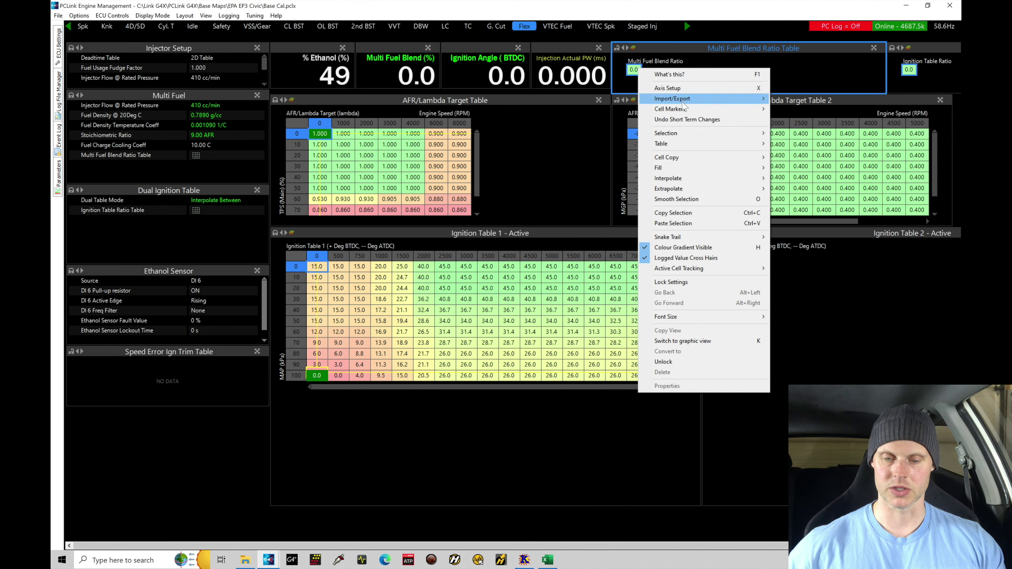
click(811, 131)
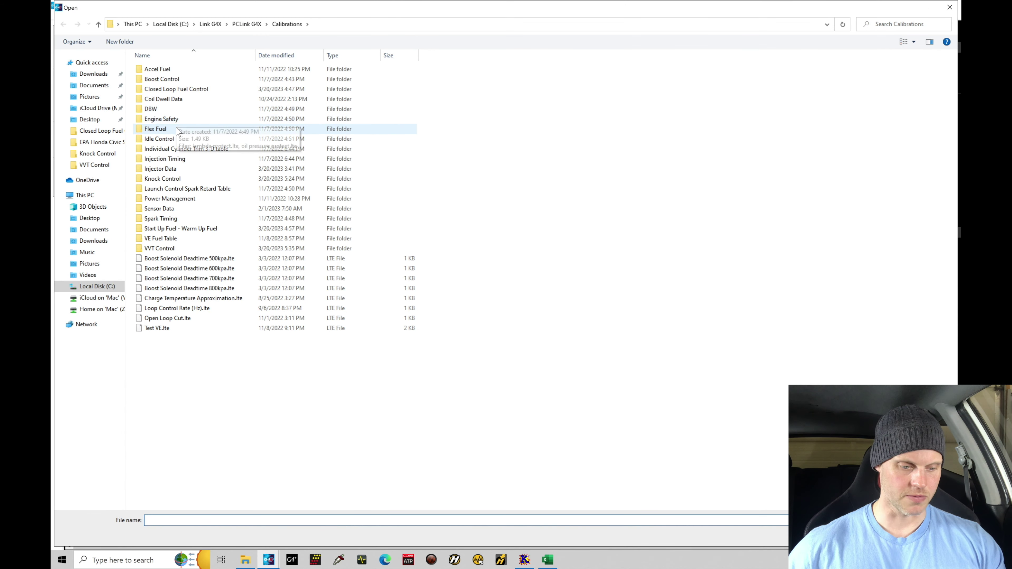
double_click(177, 131)
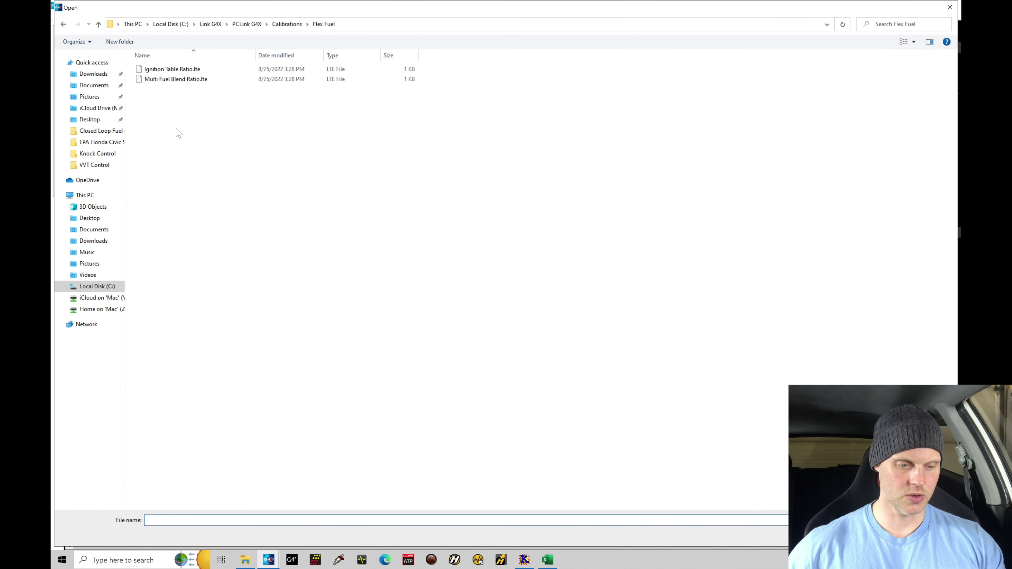
double_click(201, 79)
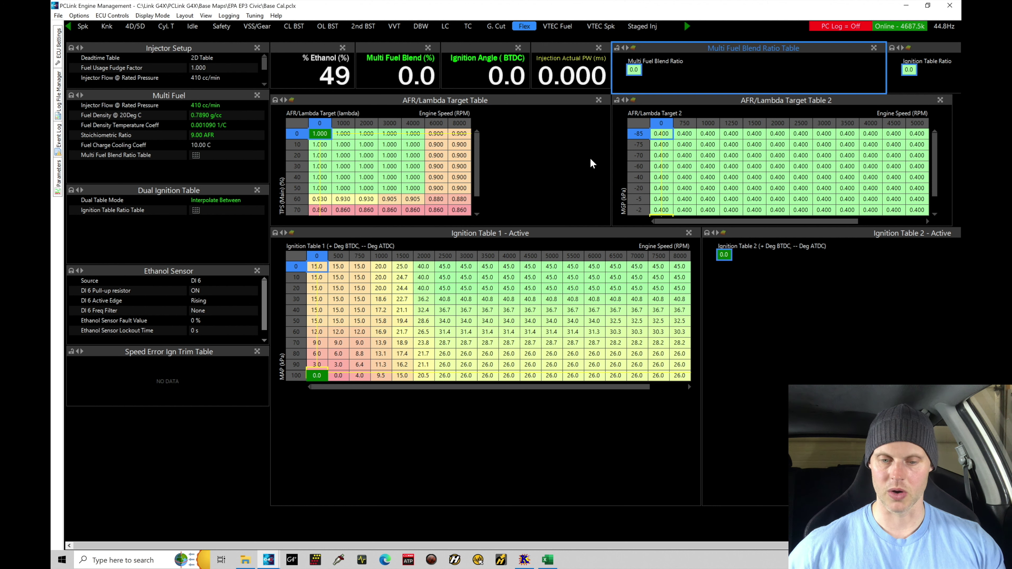